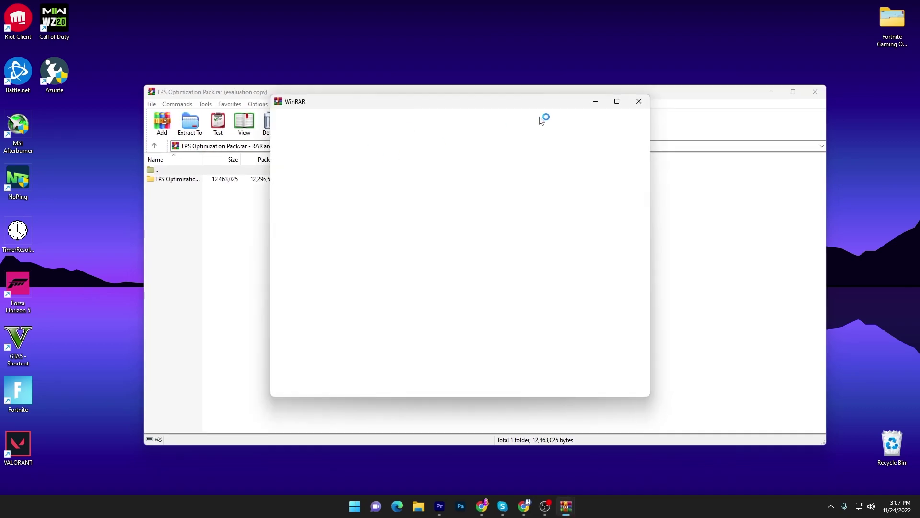
Extract the FPS Optimization Pack folder from the archive onto the desktop and close the archive.
left_click(636, 101)
left_click_drag(168, 182, 437, 64)
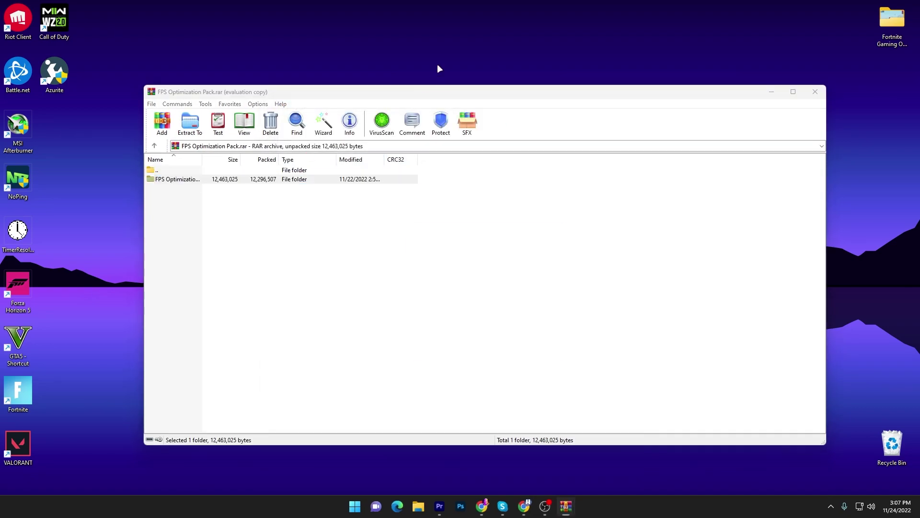
left_click(815, 91)
left_click_drag(462, 36, 494, 133)
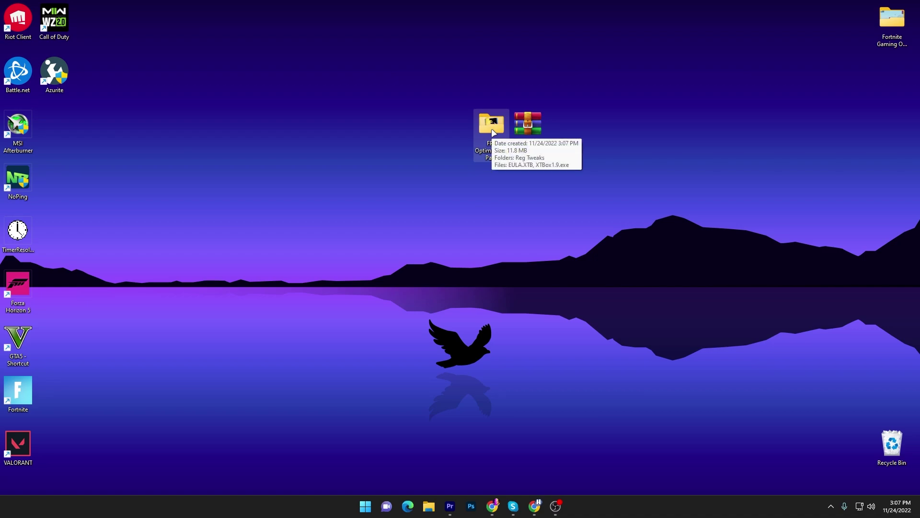
Open the pack's Reg Tweaks folder and add Disable GPU EnergyDriver.reg to the registry.
double_click(494, 133)
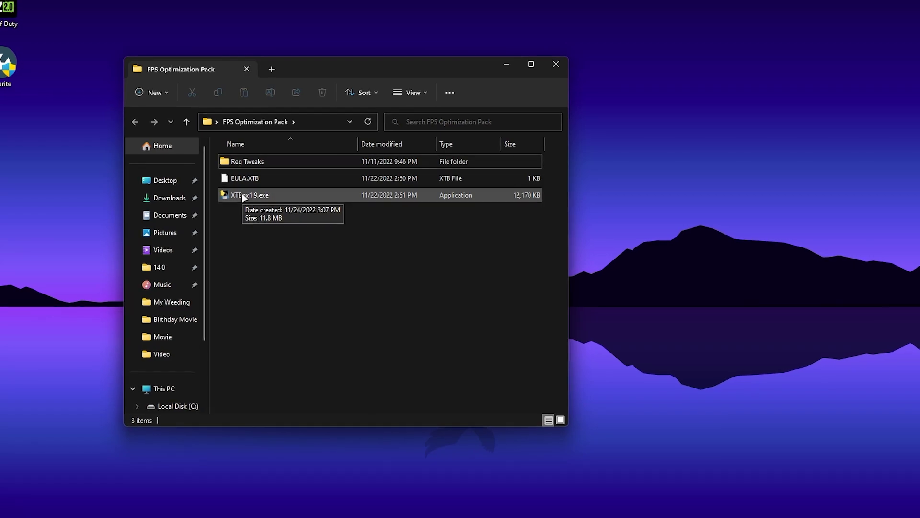
double_click(243, 164)
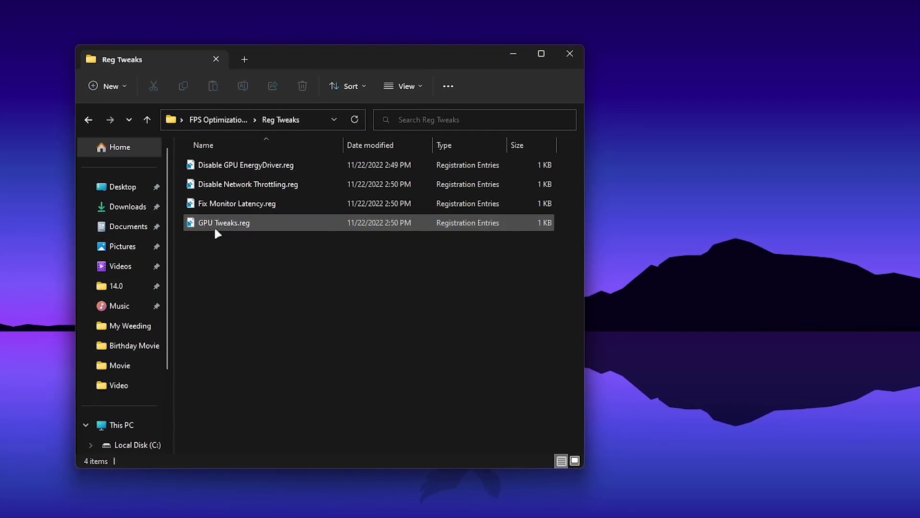
double_click(250, 165)
left_click(548, 304)
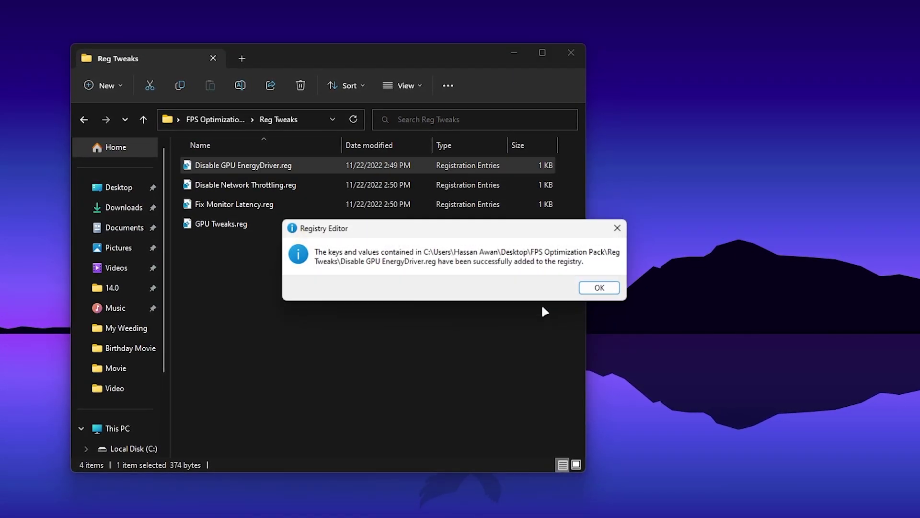
left_click(599, 287)
Add Disable Network Throttling.reg and Fix Monitor Latency.reg to the registry.
double_click(306, 185)
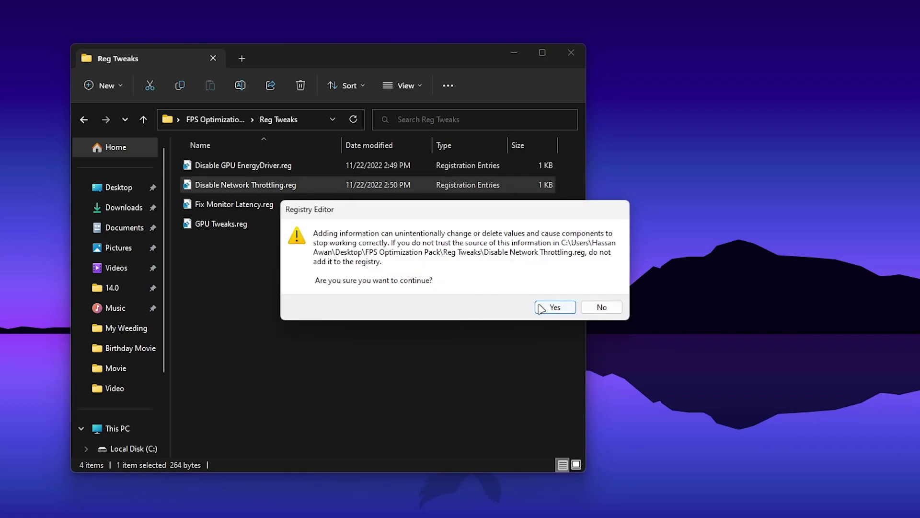
left_click(541, 307)
left_click(600, 288)
double_click(335, 203)
left_click(555, 307)
left_click(599, 286)
Add GPU Tweaks.reg to the registry.
double_click(331, 223)
left_click(555, 307)
left_click(599, 287)
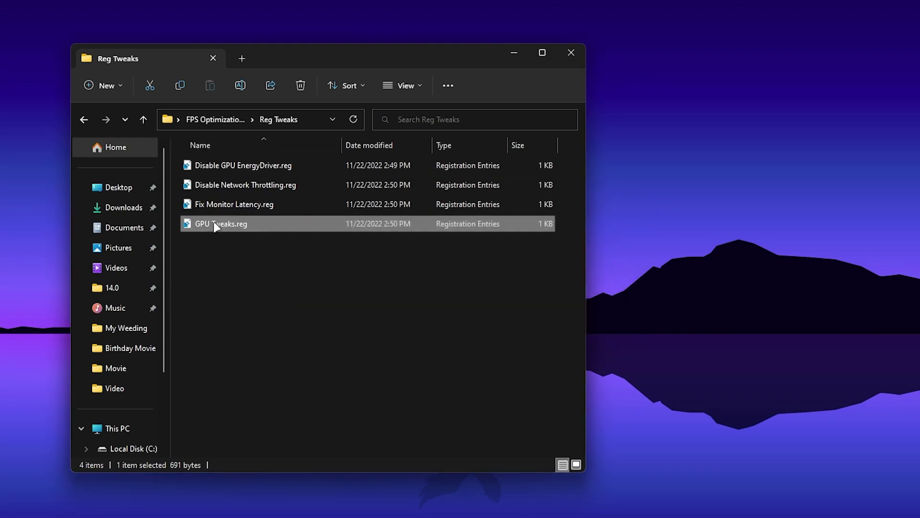
Return to the FPS Optimization Pack folder and launch XTBox1.9.exe.
left_click(220, 119)
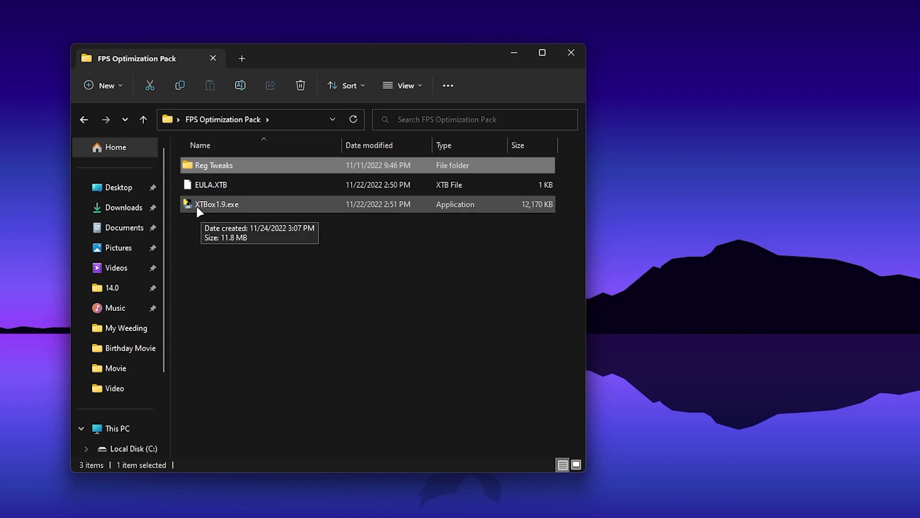
double_click(219, 205)
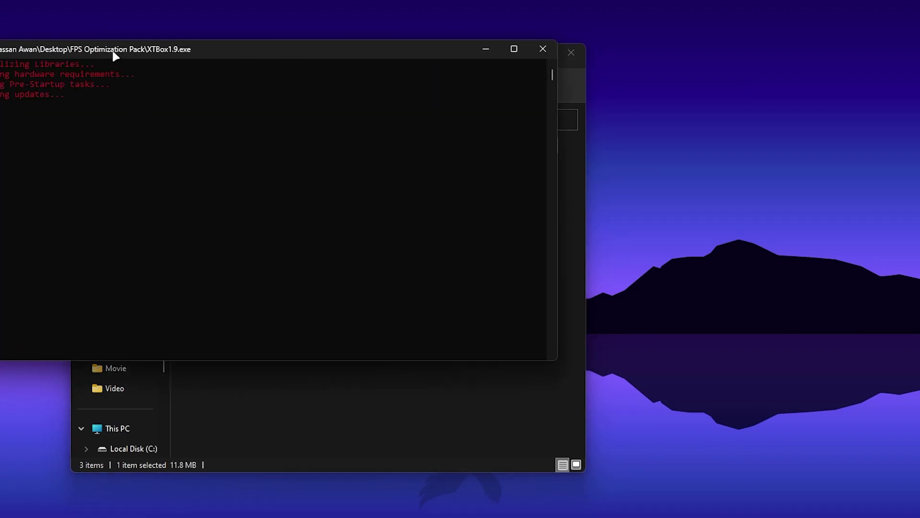
left_click_drag(111, 51, 258, 109)
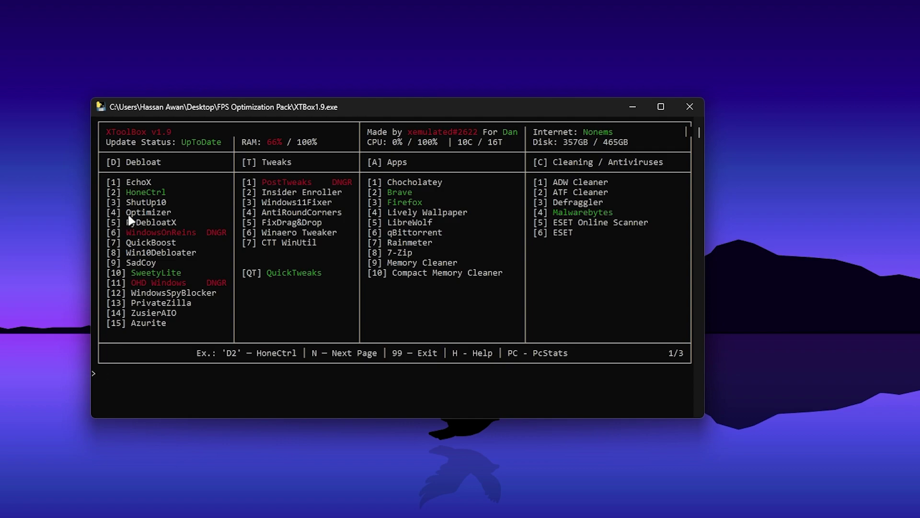
Launch ShutUp10 with code d3, apply only the recommended settings without creating a restore point, and close it.
type("d3")
key("Return")
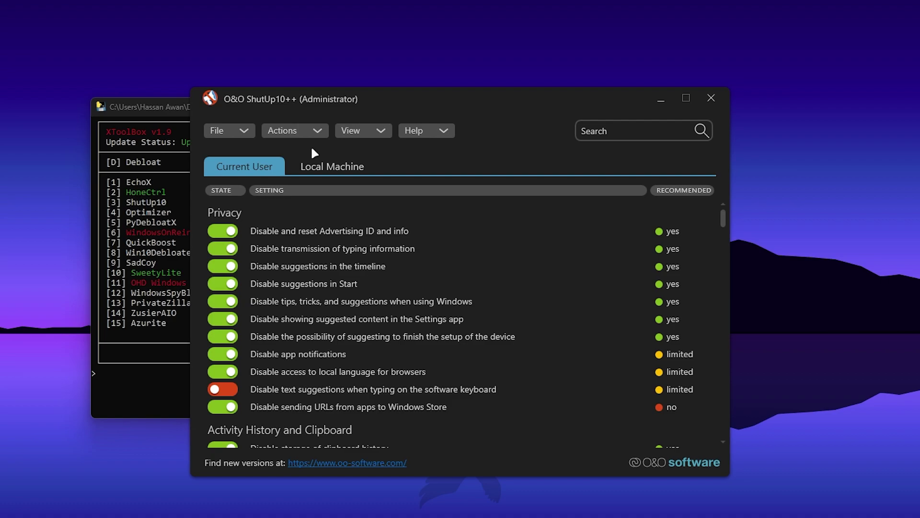
left_click(307, 133)
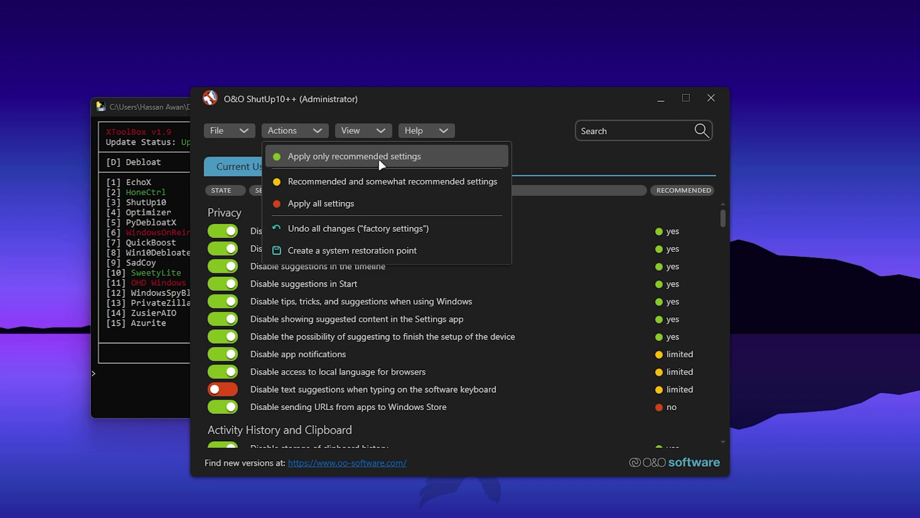
left_click(401, 160)
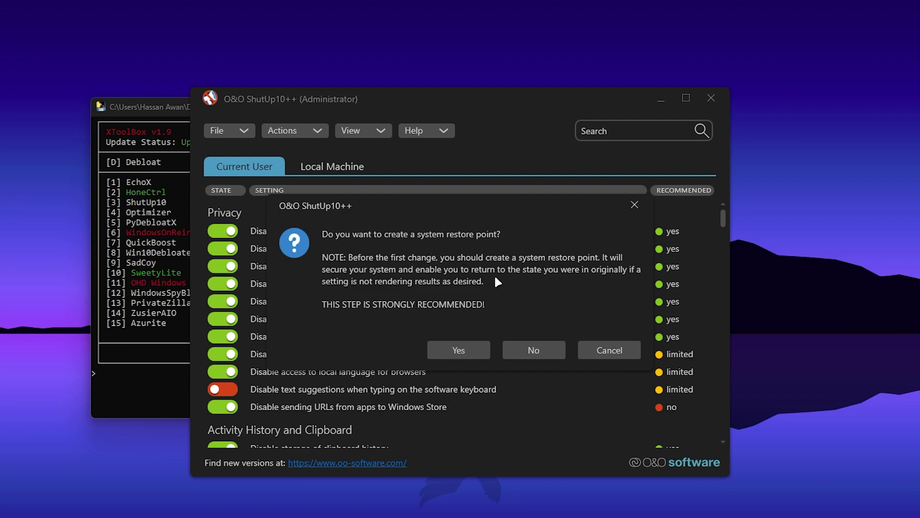
left_click(531, 352)
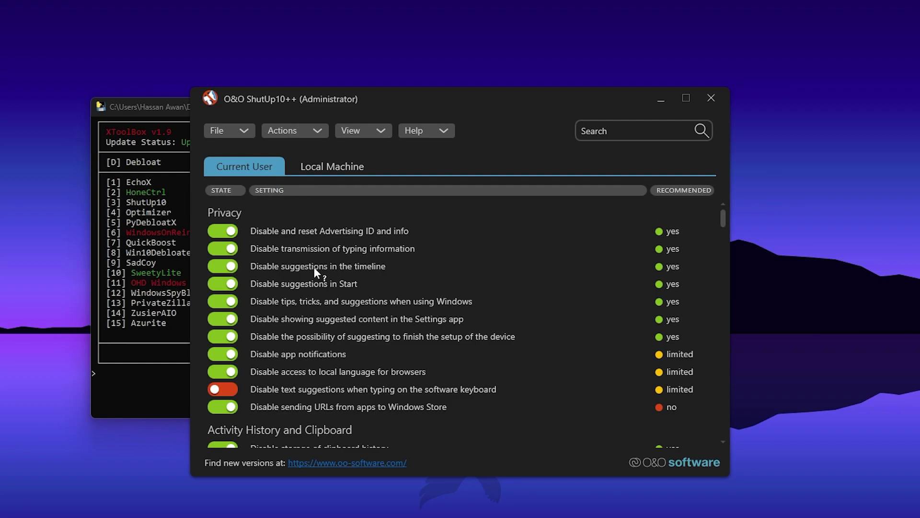
left_click(710, 98)
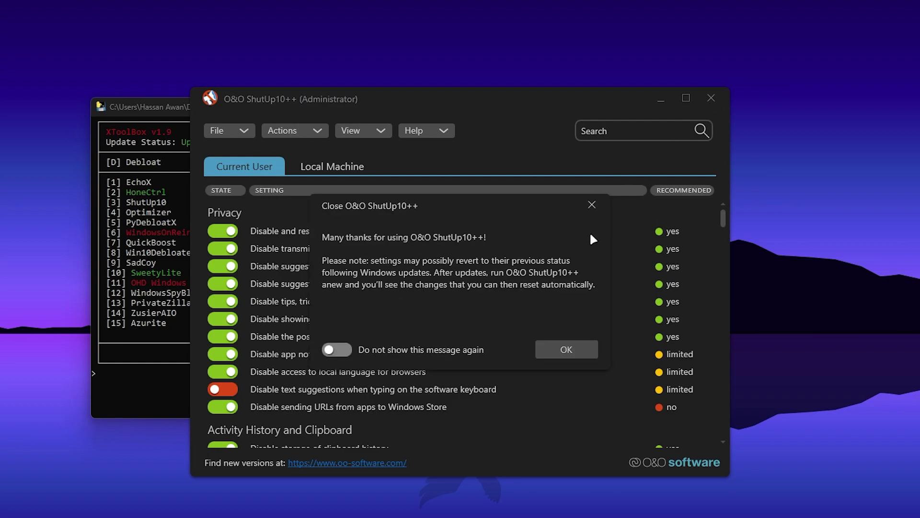
left_click(566, 350)
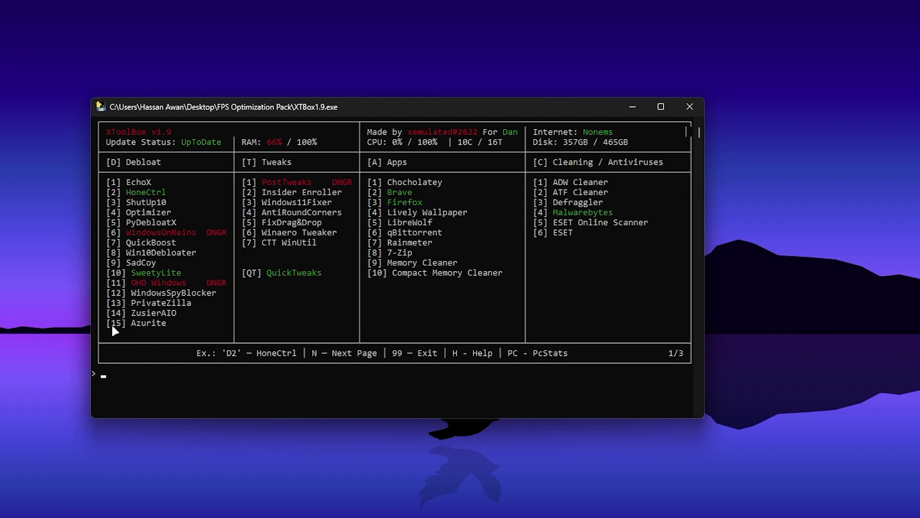
Launch Azurite with code d15, run its optimizer, and close it without restarting the computer.
type("d15")
key("Return")
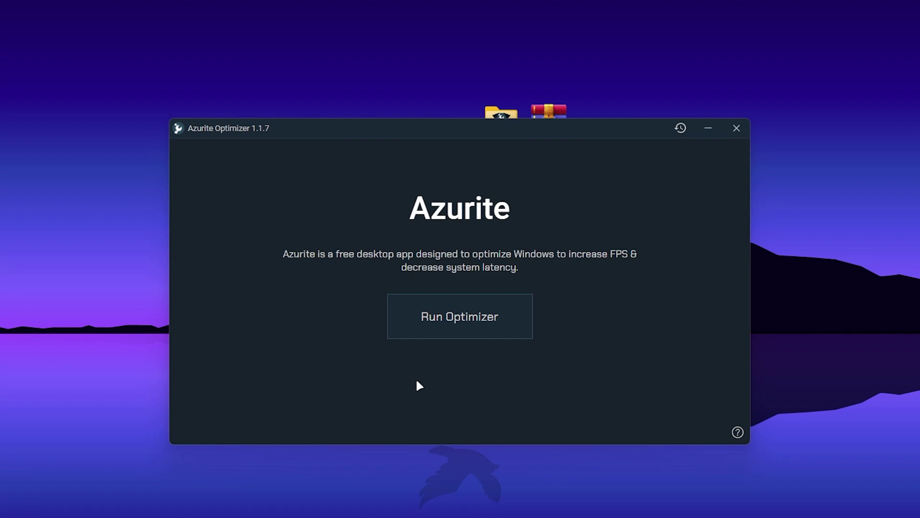
left_click(456, 325)
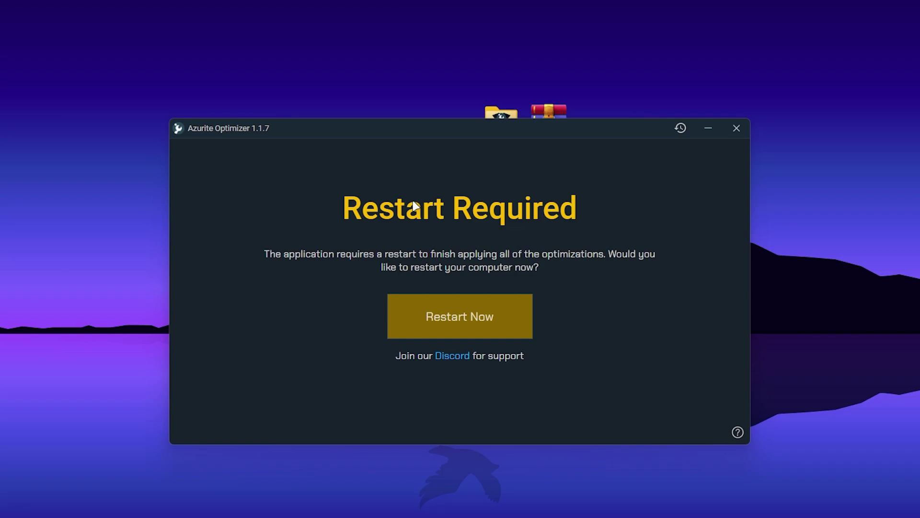
left_click(737, 128)
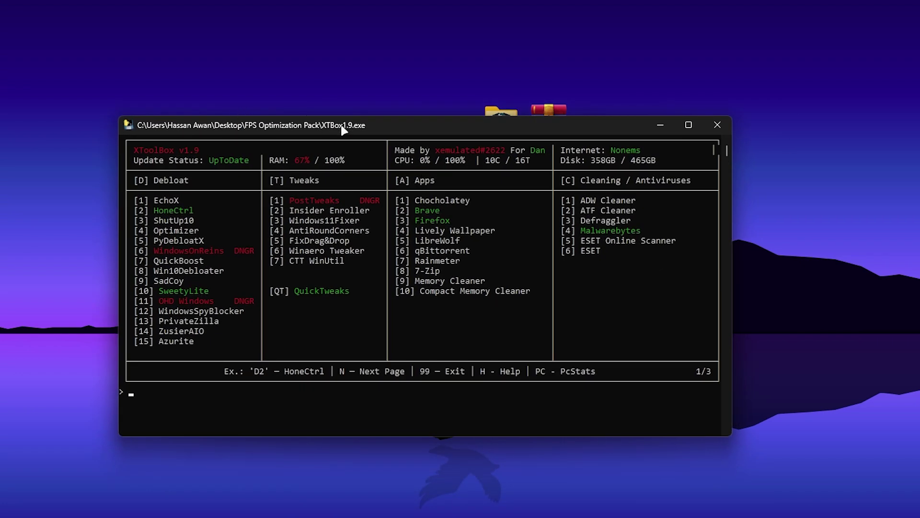
Apply the Optimize SSD tweak (3) from QuickTweaks (qt), accepting the registry change, and return to the main list with b.
left_click_drag(342, 127, 370, 150)
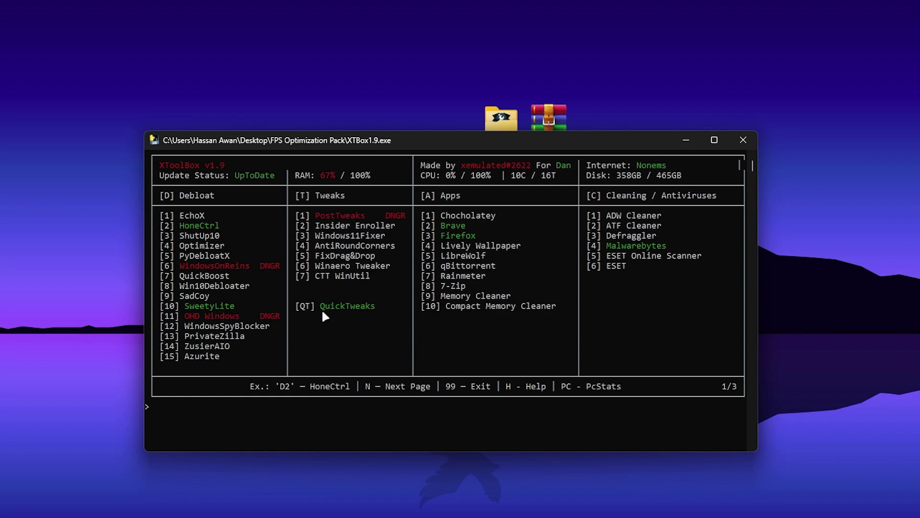
type("qt")
key("Return")
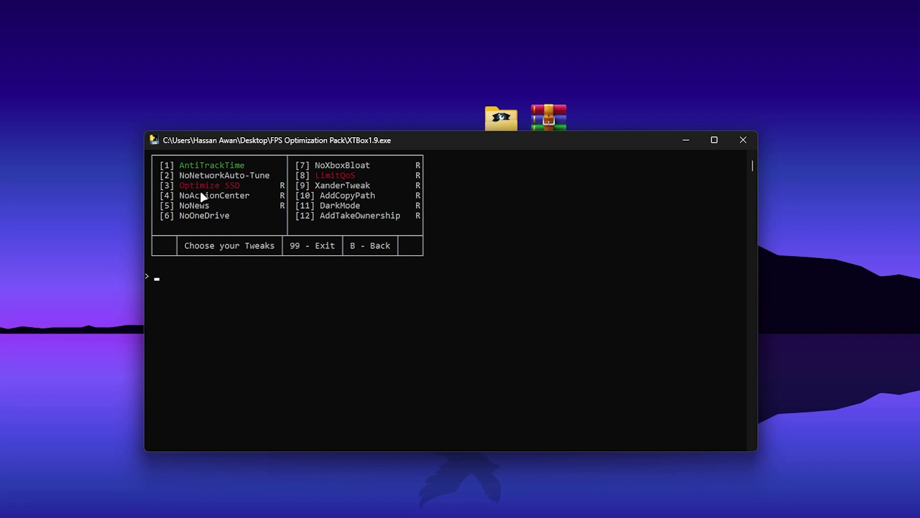
type("3")
key("Return")
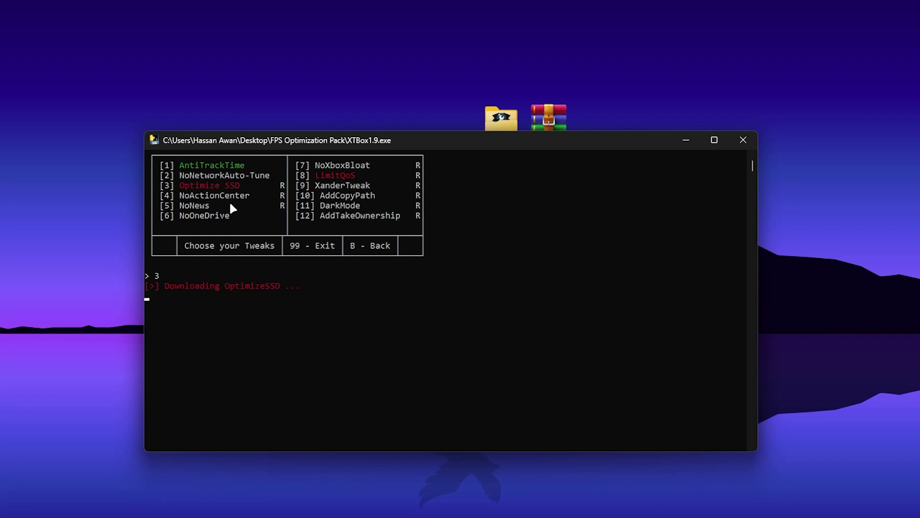
left_click_drag(308, 219, 436, 240)
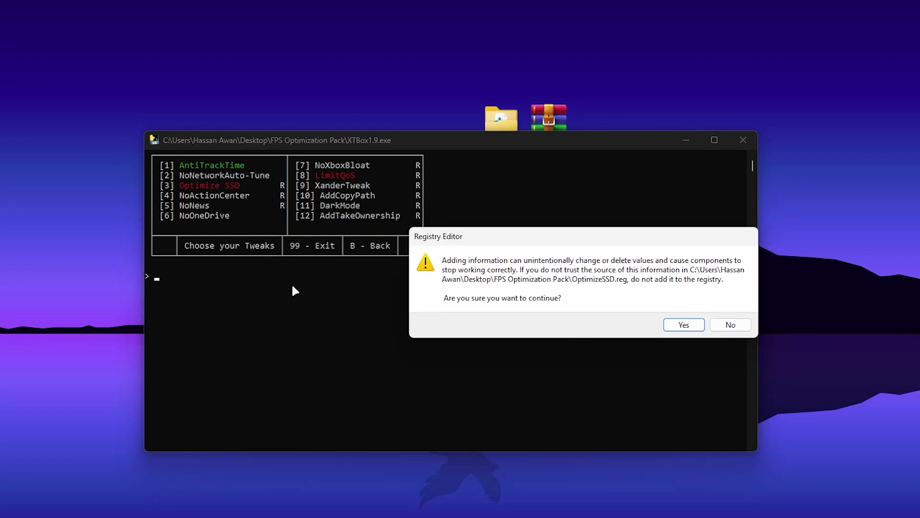
left_click(684, 325)
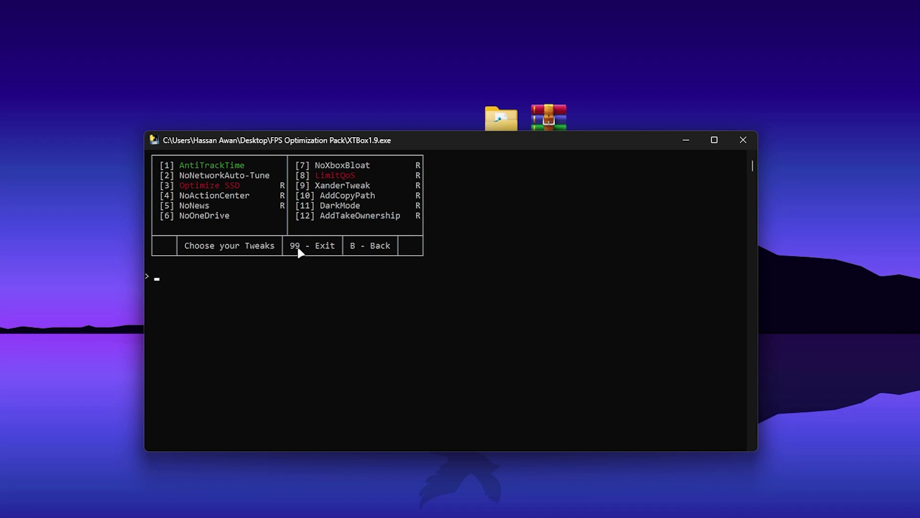
type("b")
key("Return")
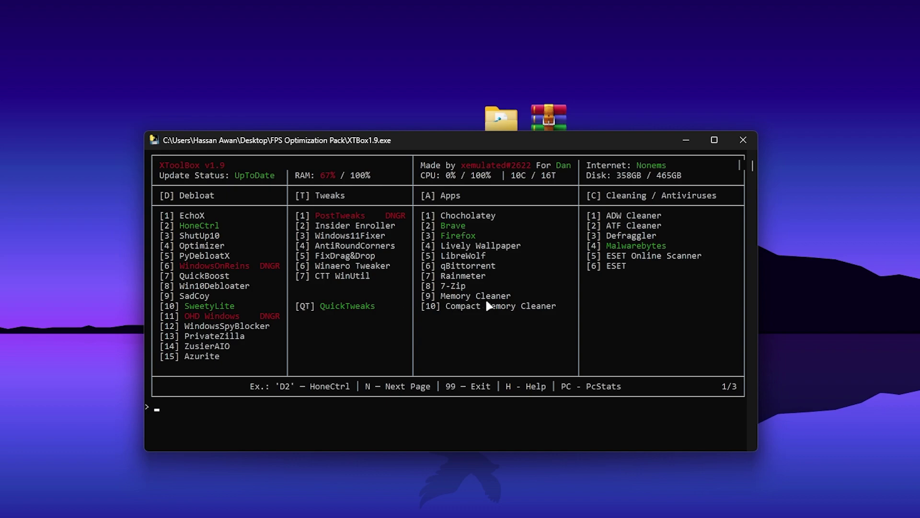
type("a9")
key("BackSpace")
key("BackSpace")
Launch ADW Cleaner with code c1, scan the system, and close both the cleaner and XToolBox.
type("c1")
key("Return")
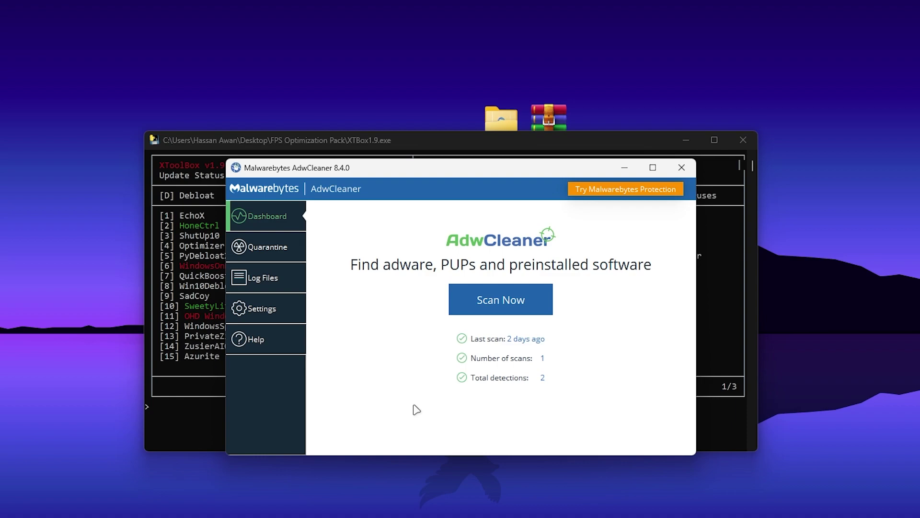
left_click(500, 301)
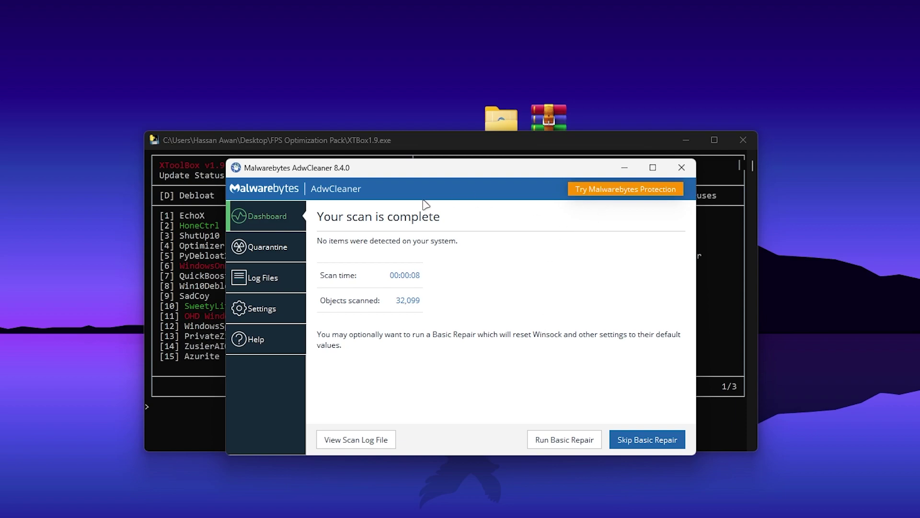
left_click(681, 168)
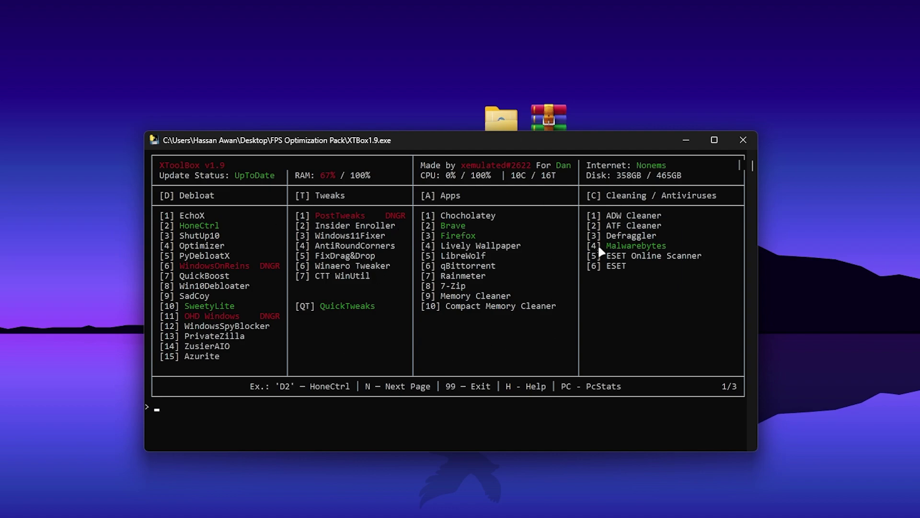
left_click(743, 140)
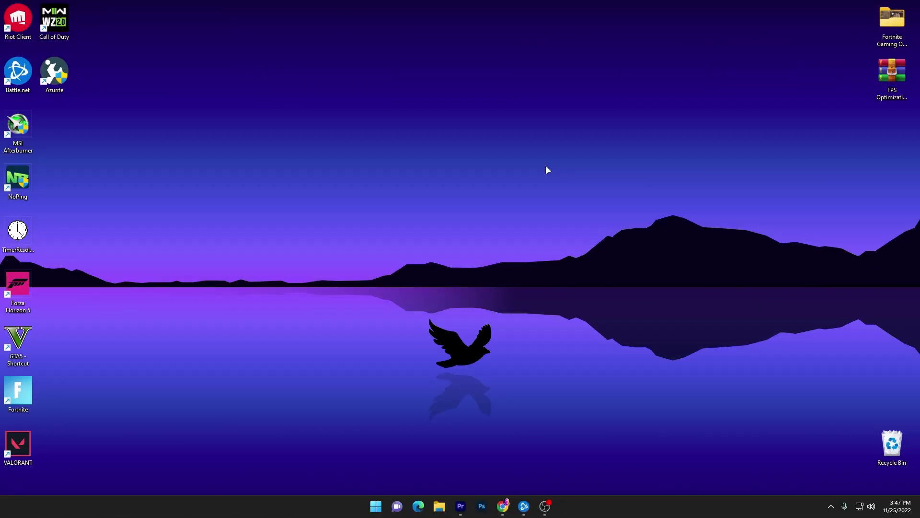
Open the Graphics page of the Windows display settings and look through its custom app list.
right_click(459, 143)
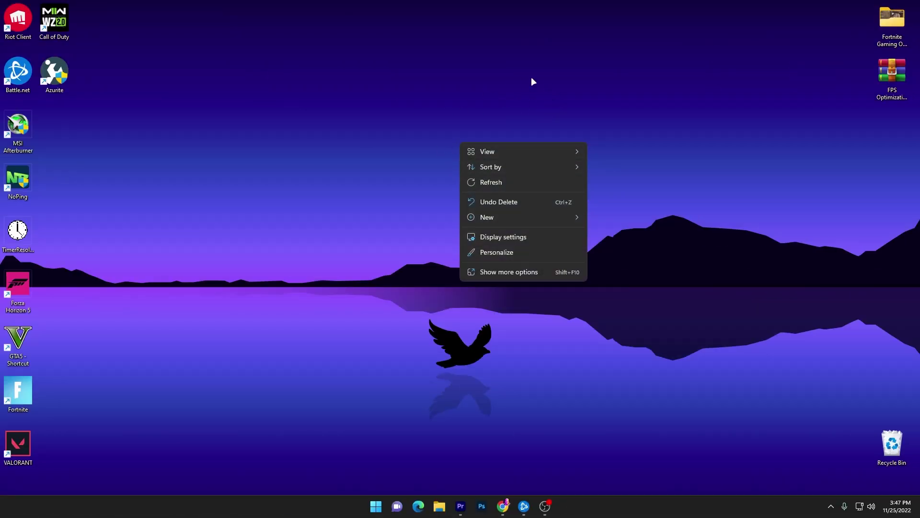
left_click(515, 235)
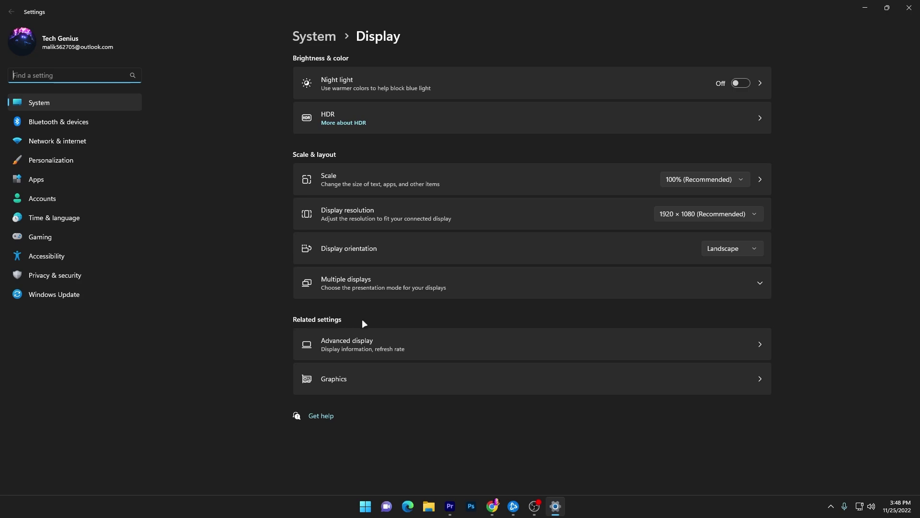
left_click(338, 378)
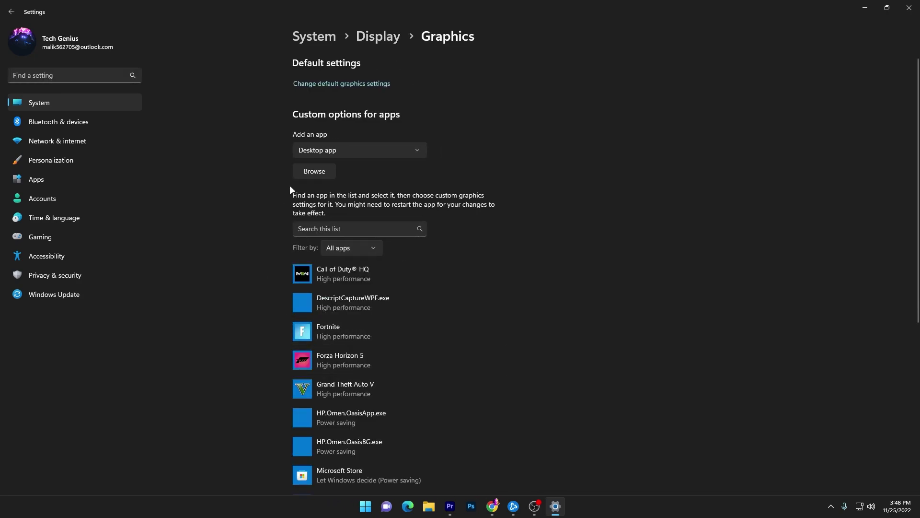
scroll(290, 187, "down", 5)
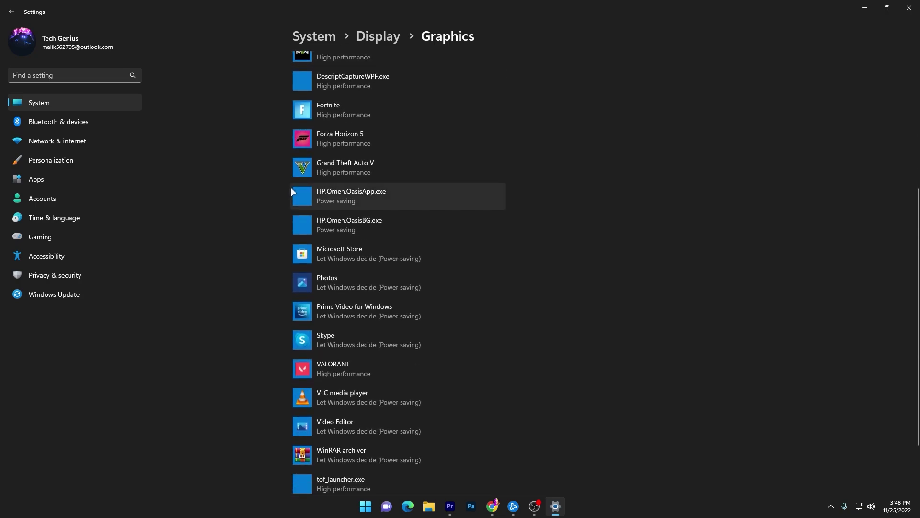
scroll(355, 244, "up", 4)
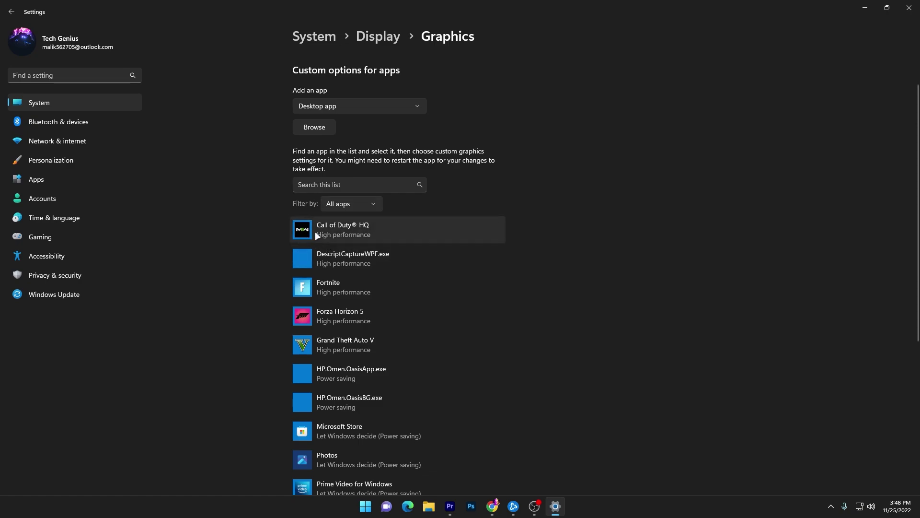
Add Modern Warfare Launcher.exe from the Call of Duty Modern Warfare folder on drive D to the custom graphics apps.
left_click(316, 129)
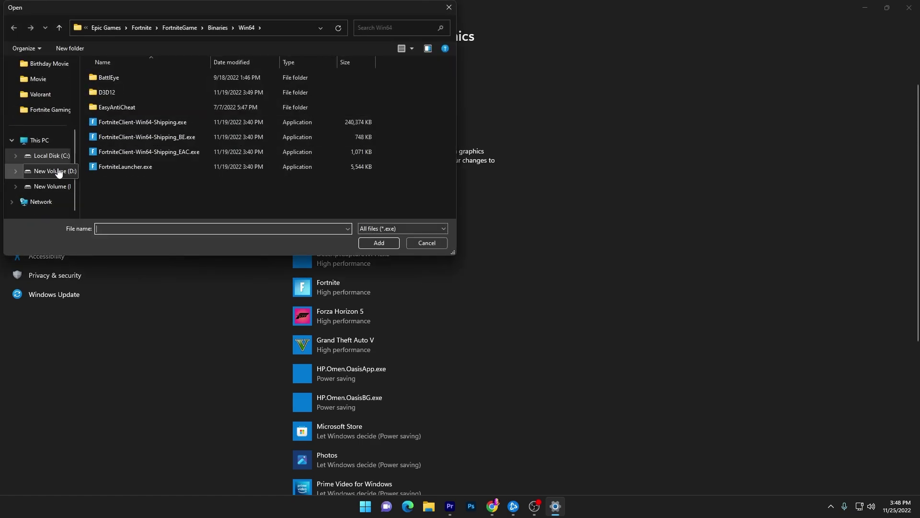
left_click(53, 172)
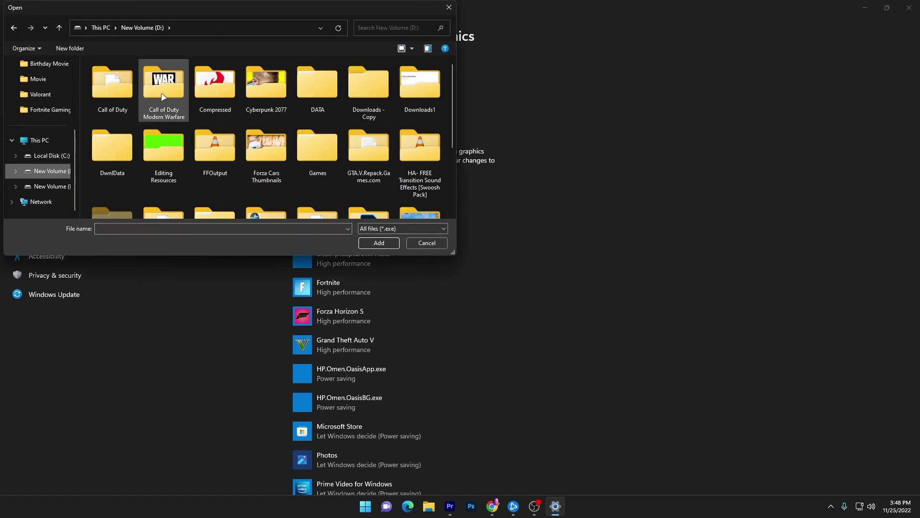
double_click(161, 80)
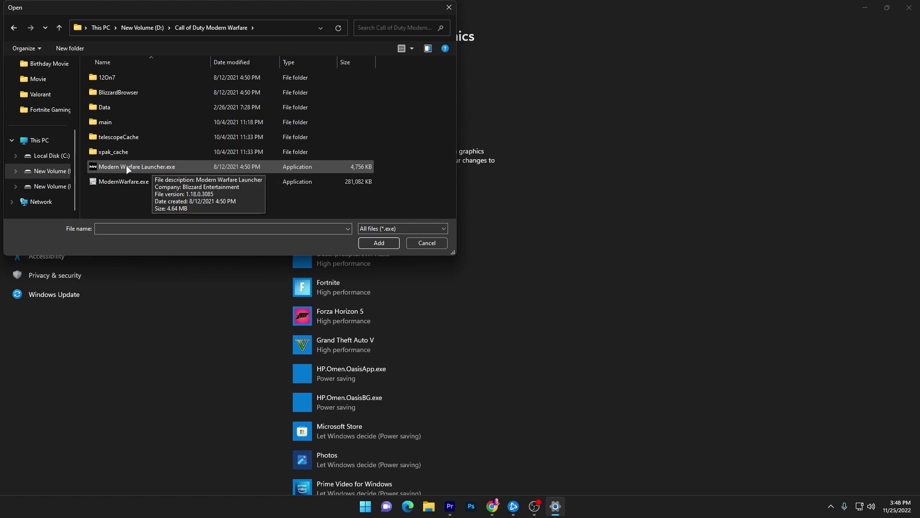
left_click(220, 166)
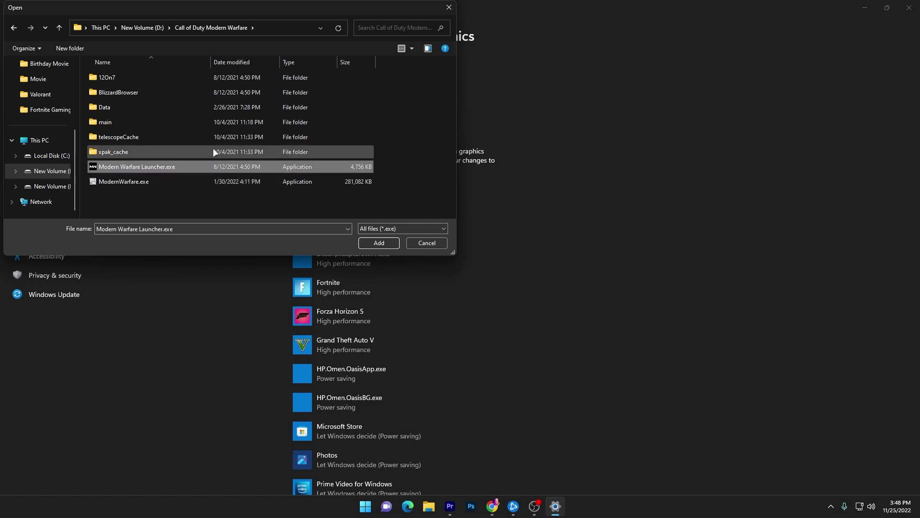
left_click(388, 243)
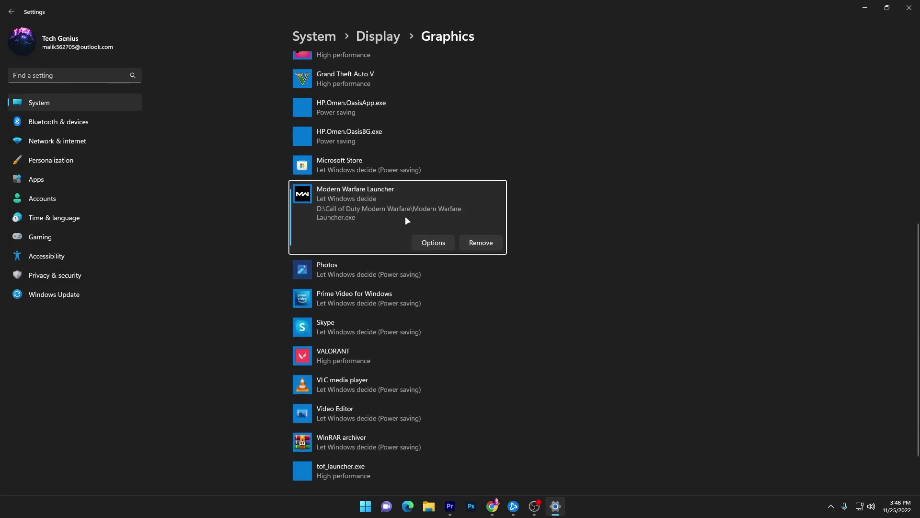
Set the graphics preference of Modern Warfare Launcher to High performance and save it.
left_click(422, 247)
left_click(384, 247)
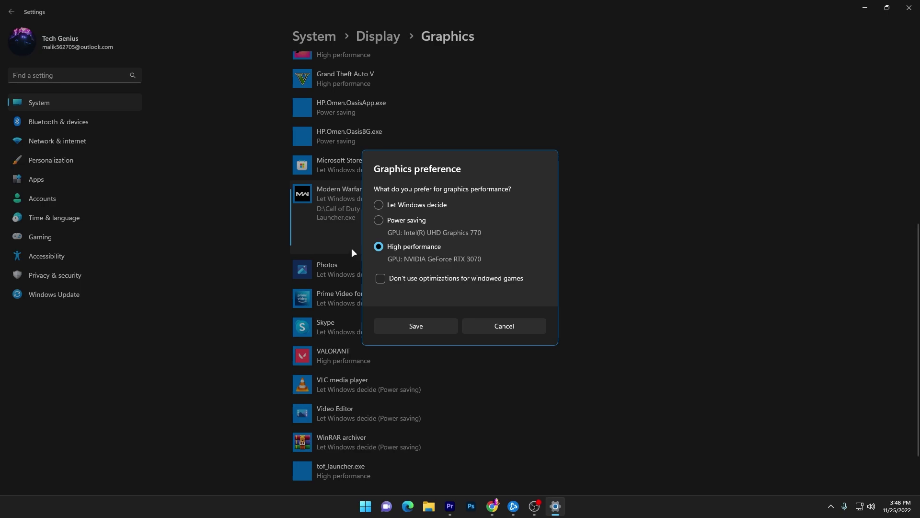
left_click(416, 326)
Save High performance as the graphics preference for Call of Duty HQ.
scroll(413, 321, "up", 5)
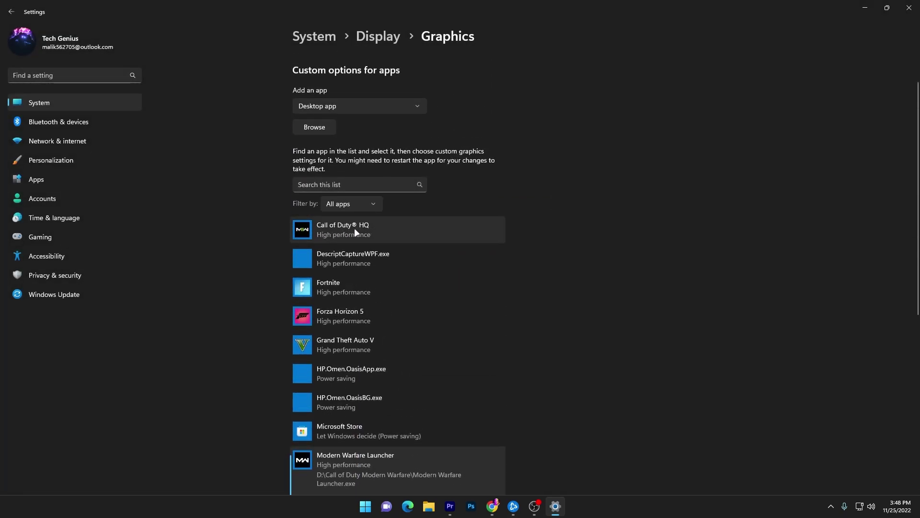
left_click(355, 228)
left_click(433, 269)
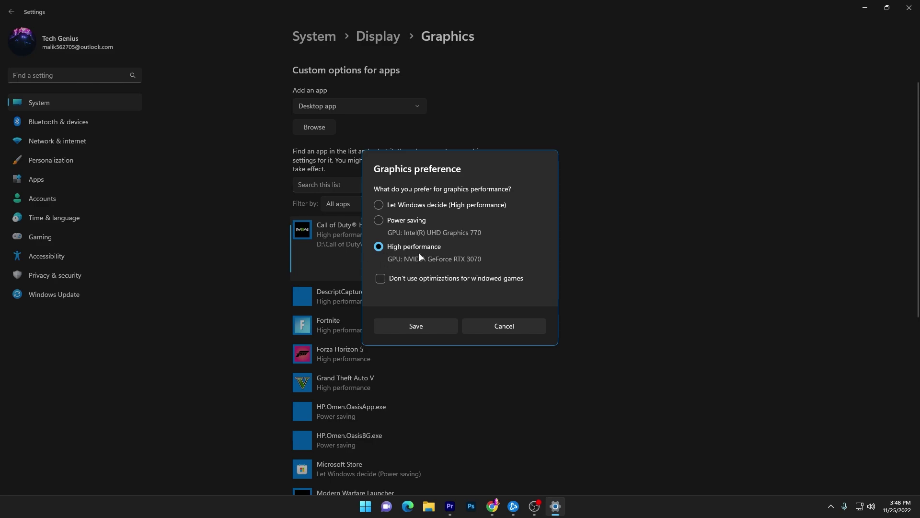
left_click(414, 324)
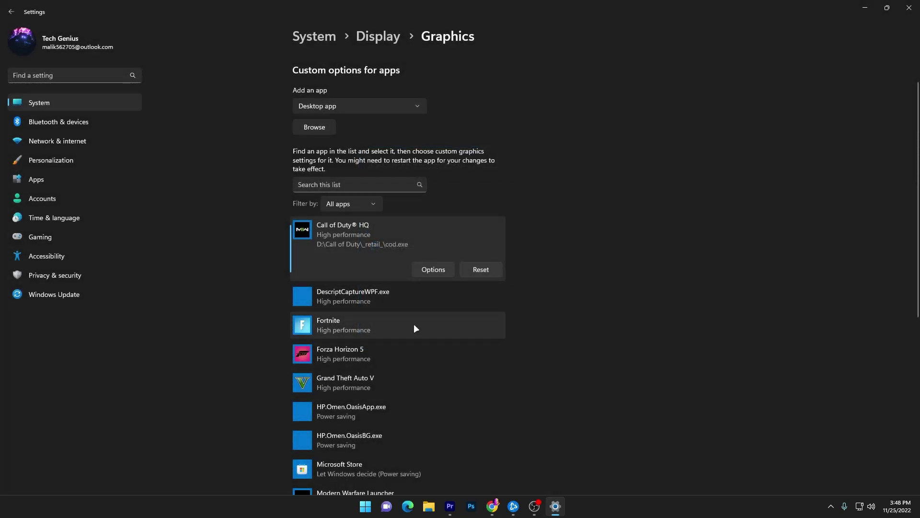
Check the default graphics settings for GPU scheduling, variable refresh rate and windowed games, and close Settings.
scroll(415, 328, "up", 2)
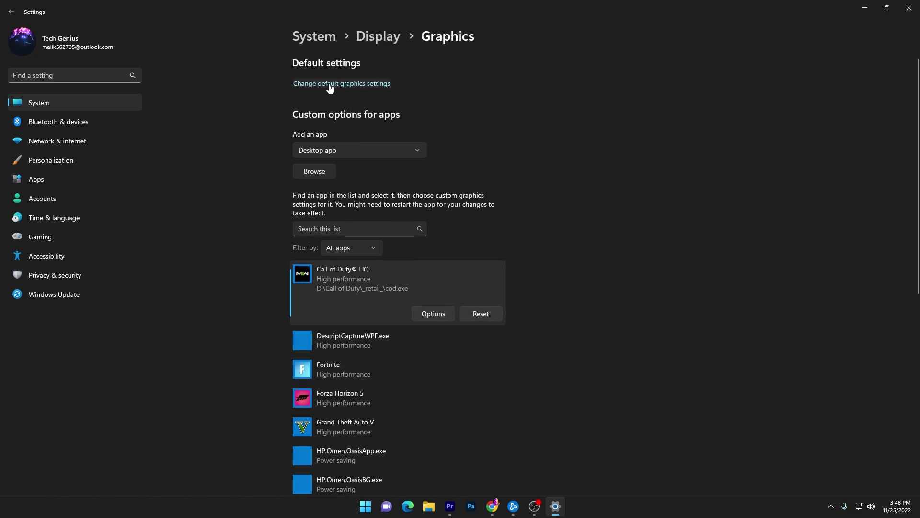
left_click(343, 85)
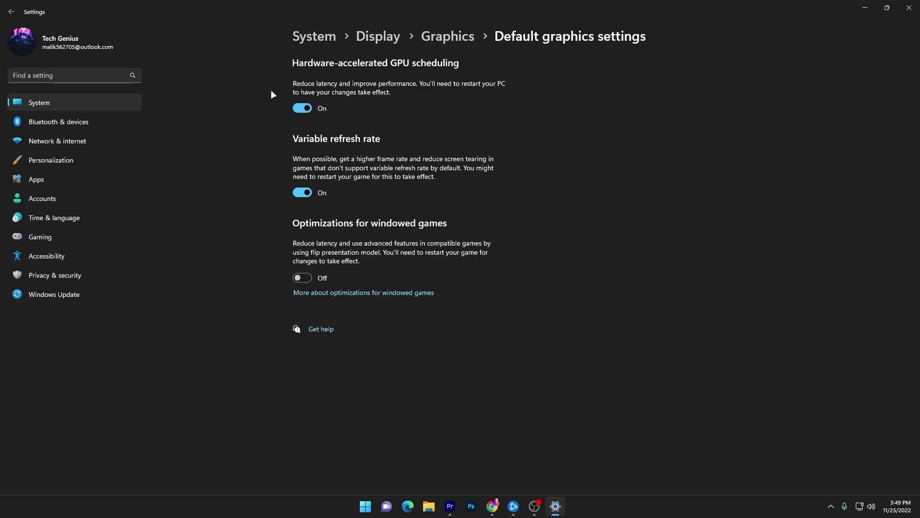
left_click(909, 8)
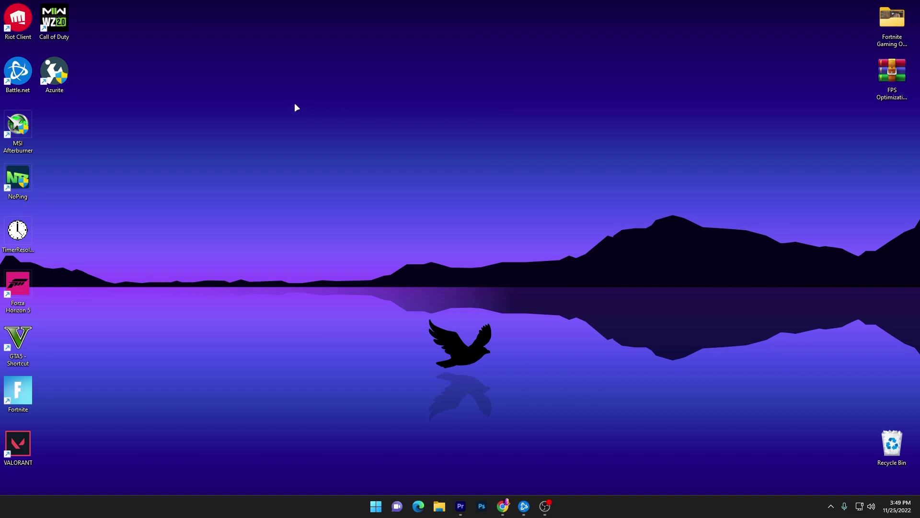
Open the Call of Duty shortcut's file location and disable fullscreen optimizations in the compatibility properties of Call of Duty Launcher.exe.
right_click(64, 19)
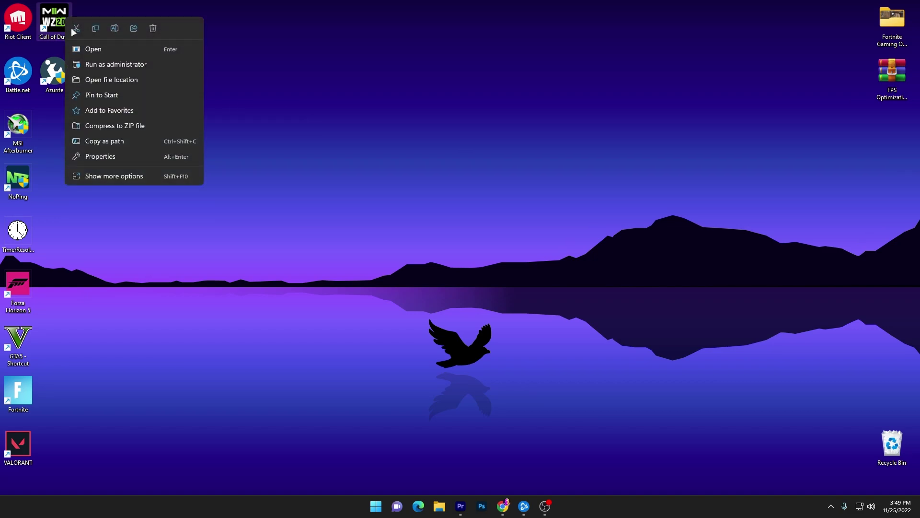
left_click(97, 81)
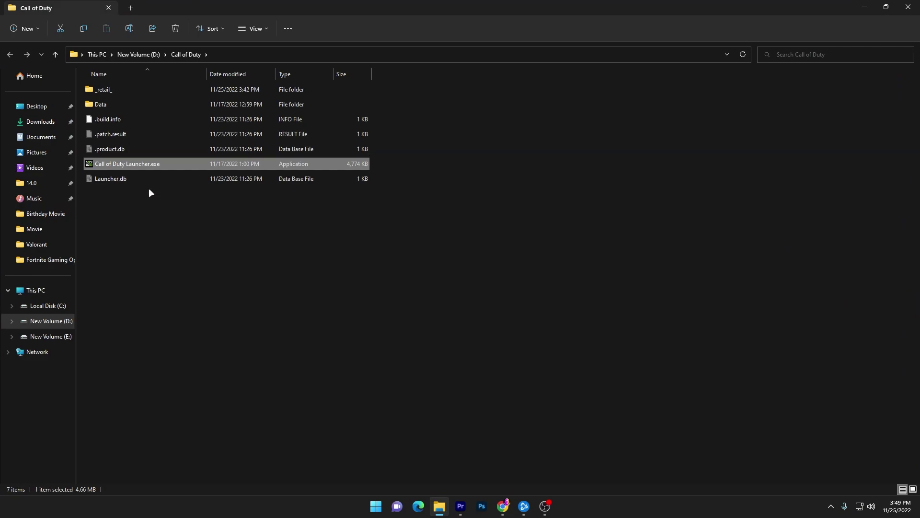
right_click(137, 165)
left_click(166, 290)
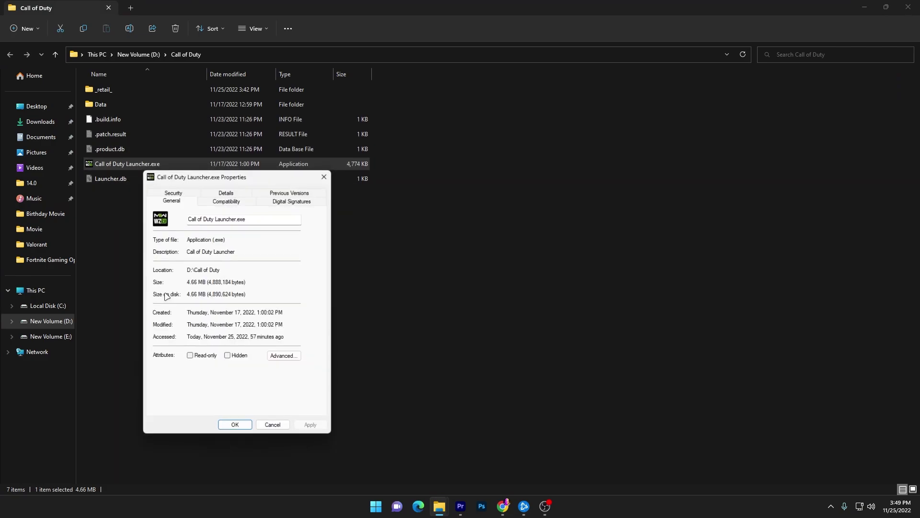
left_click(226, 198)
left_click_drag(222, 175, 350, 125)
left_click(287, 291)
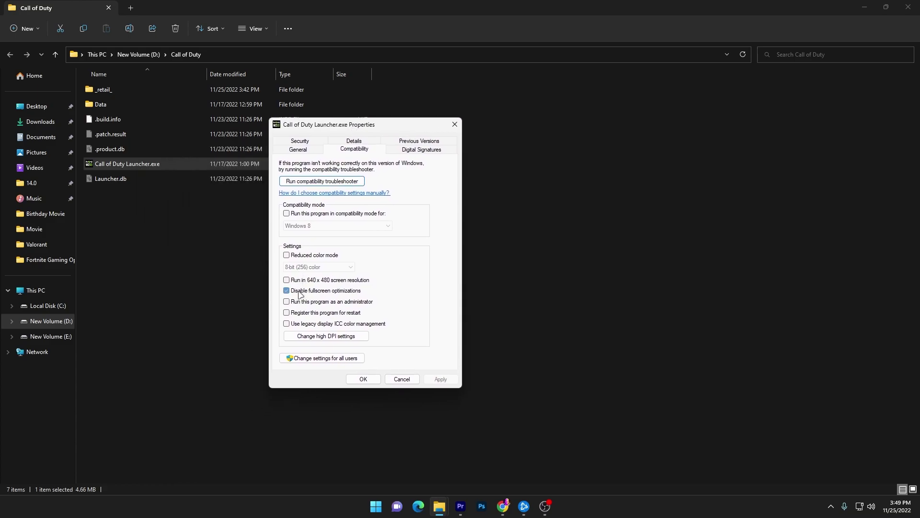
Override the launcher's high DPI scaling behavior with scaling performed by Application, apply the properties, and close the folder.
left_click(324, 339)
left_click(314, 309)
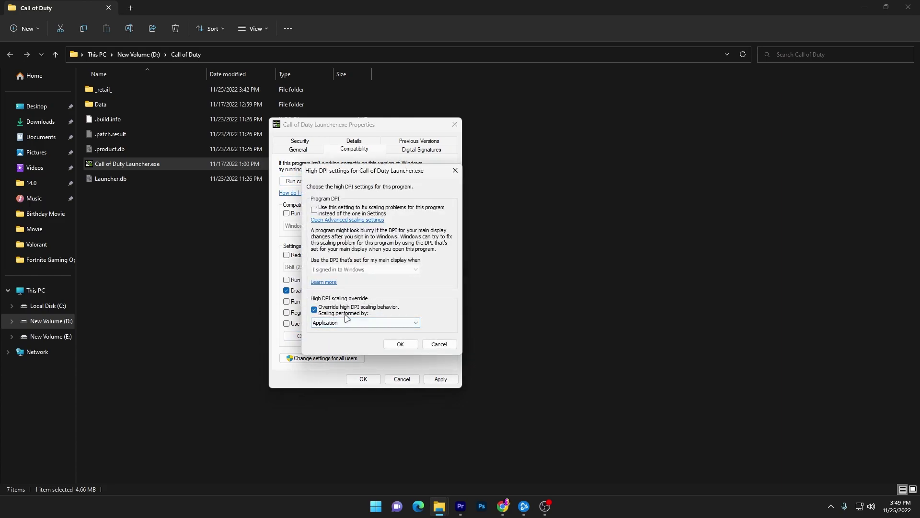
left_click(400, 343)
left_click(438, 378)
left_click(365, 378)
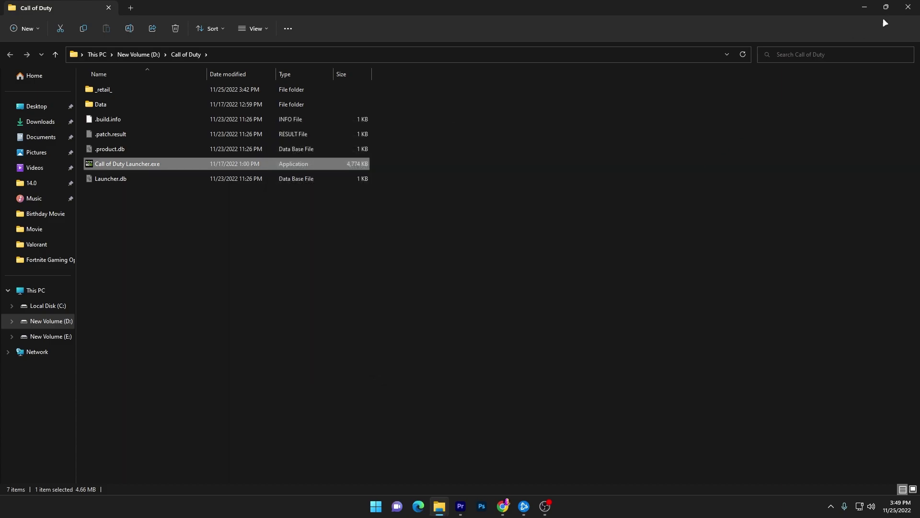
left_click(907, 7)
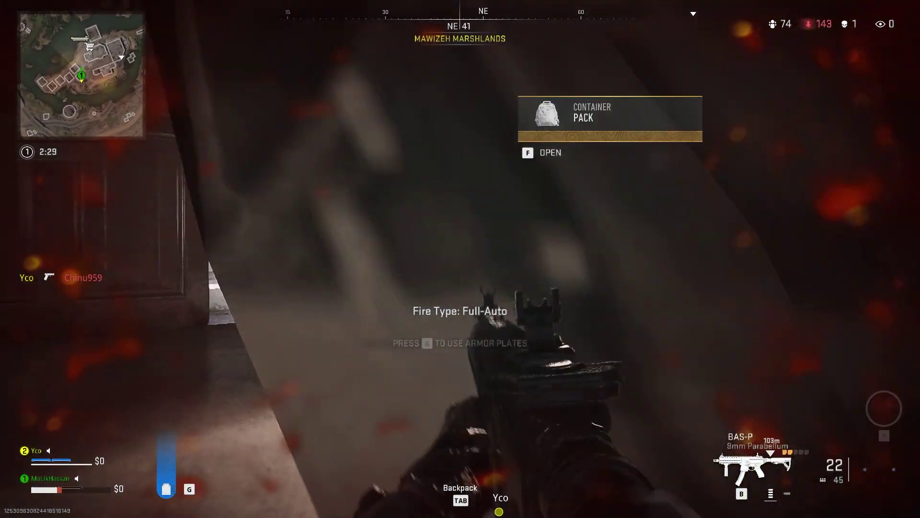
key("w")
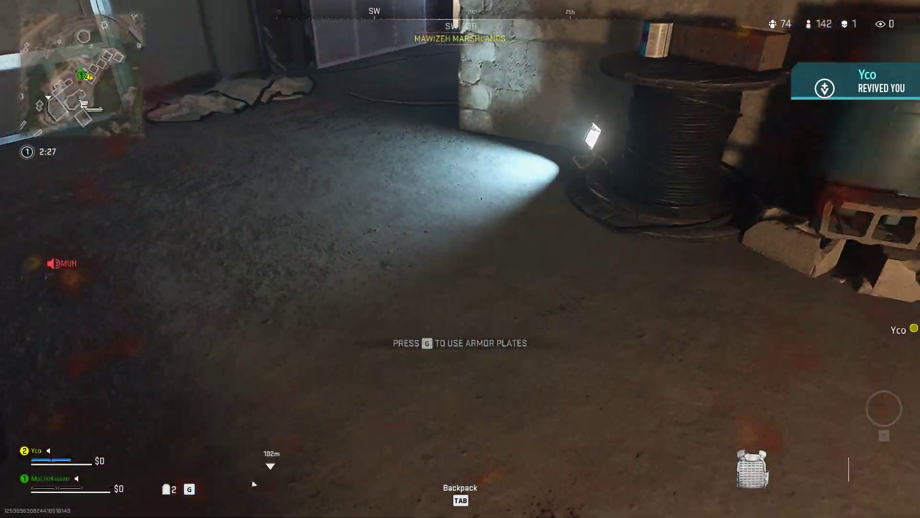
key("g")
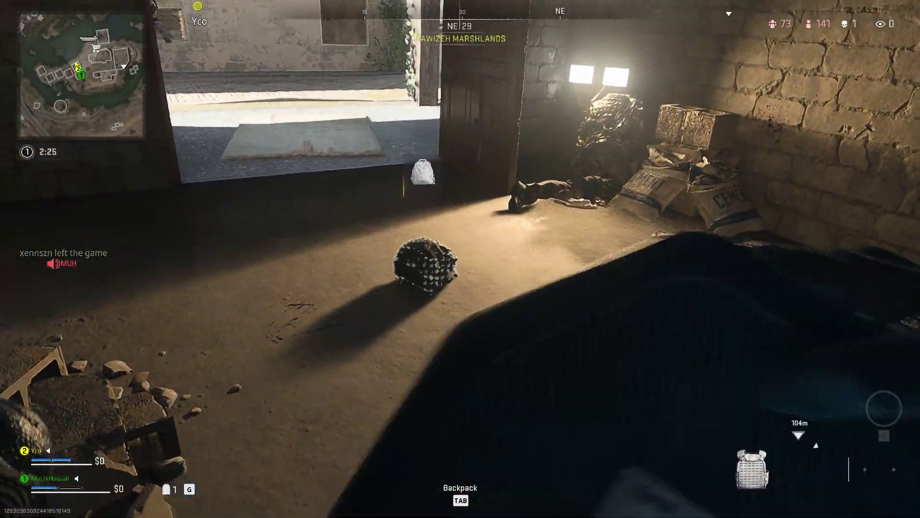
key("b")
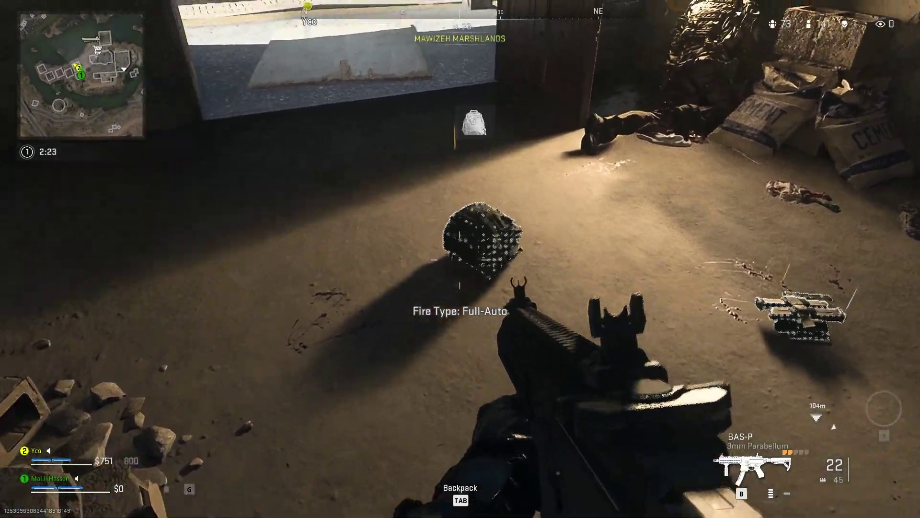
key("Tab")
key("Tab")
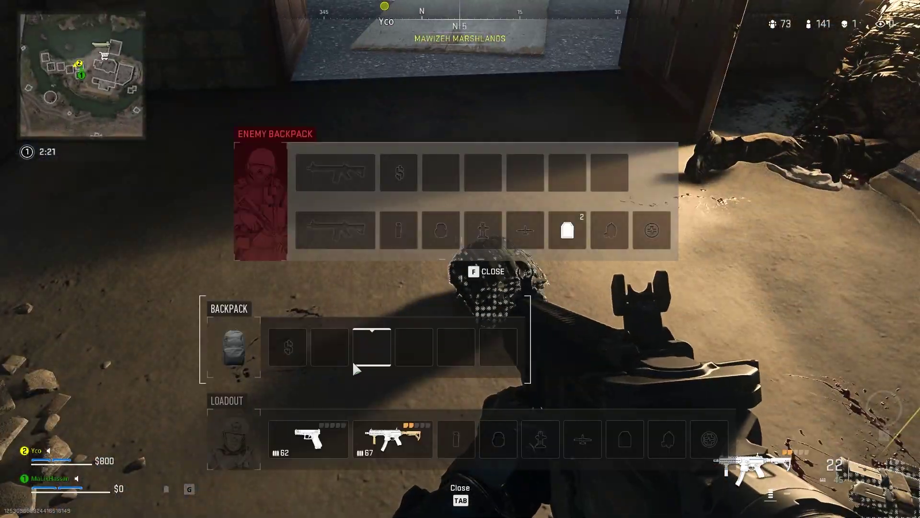
key("Tab")
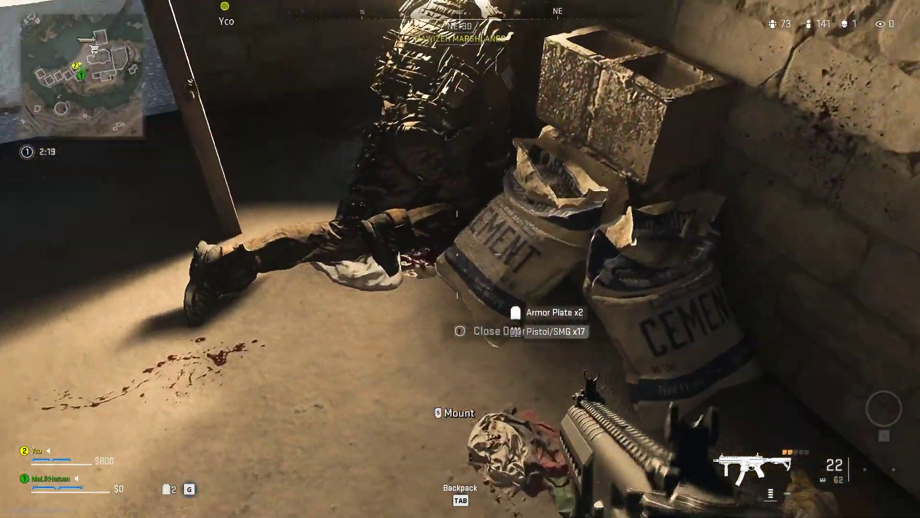
key("w")
key("w")
key("w")
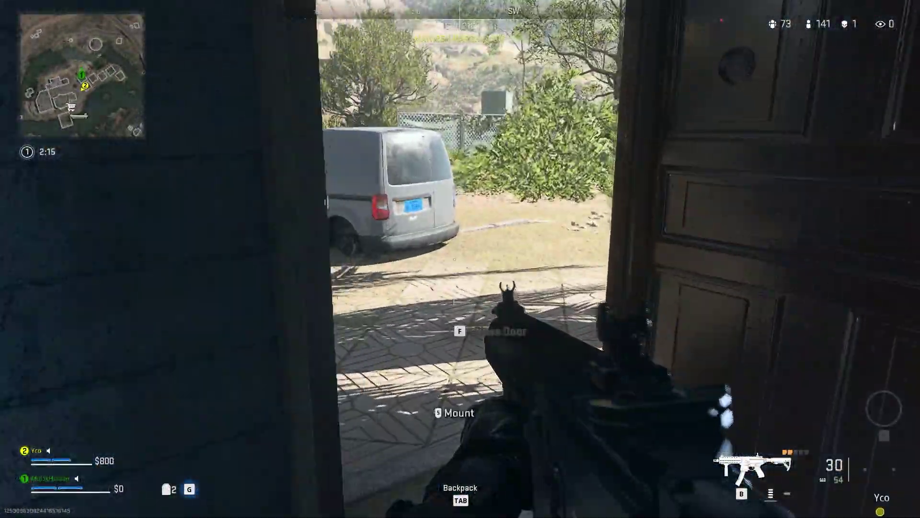
key("1")
key("w")
key("1")
key("w")
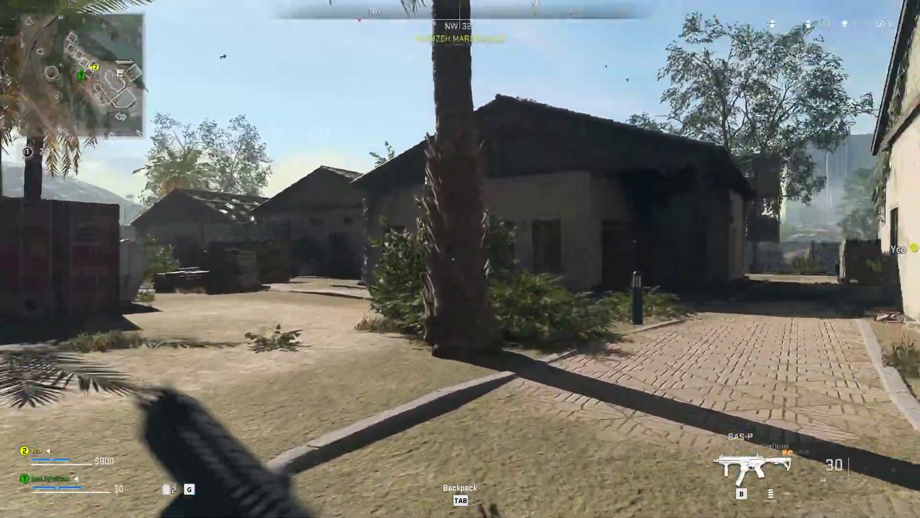
key("w")
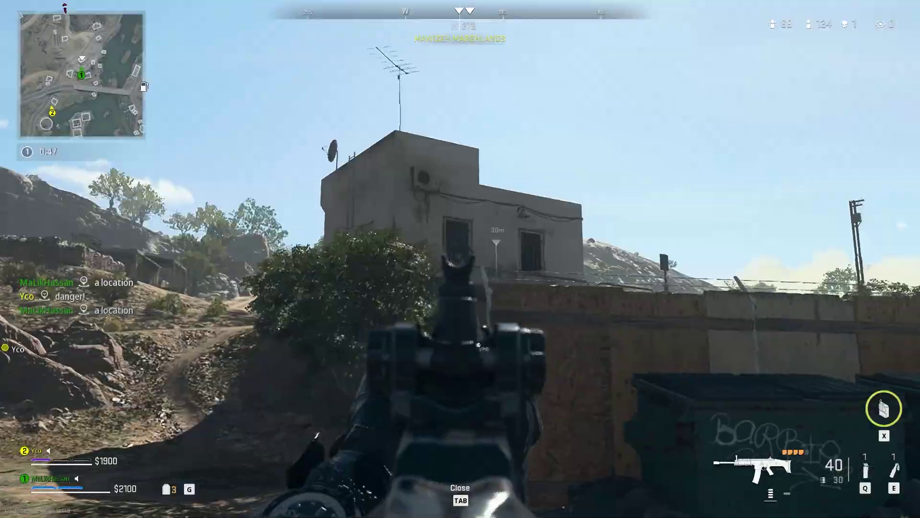
key("1")
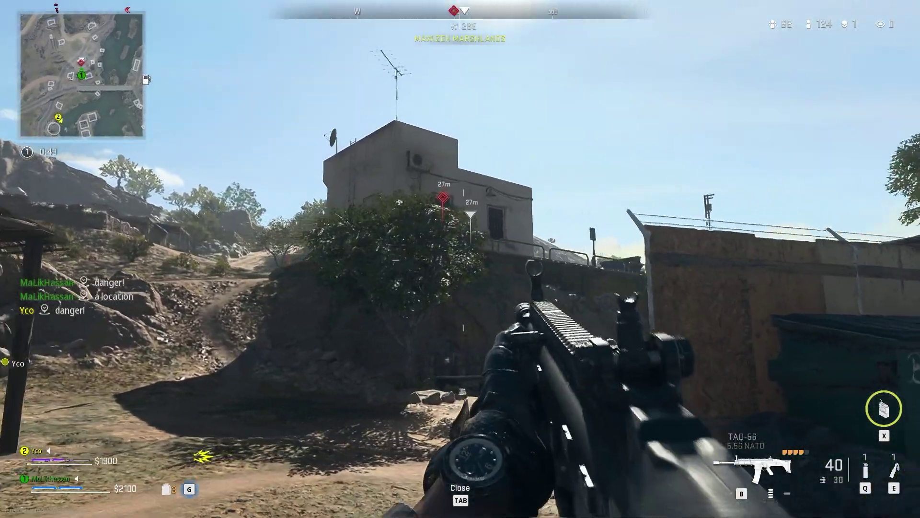
key("w")
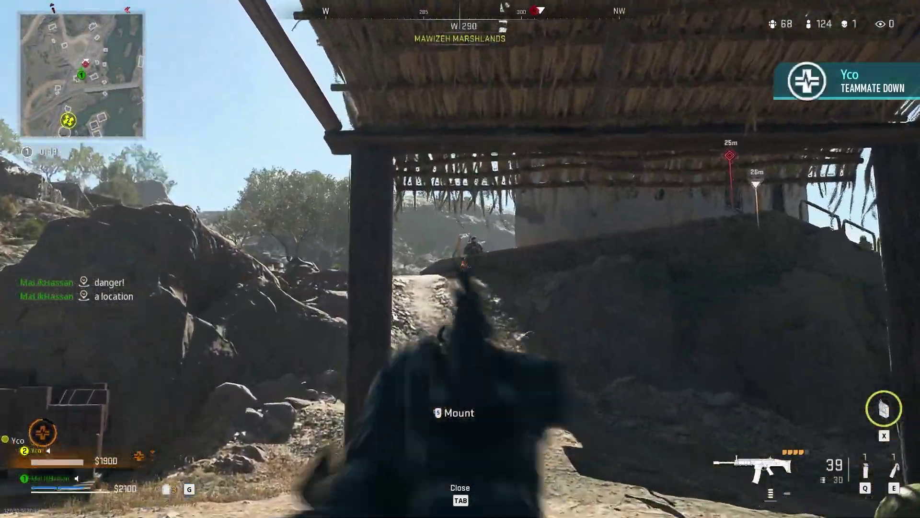
left_click(460, 259)
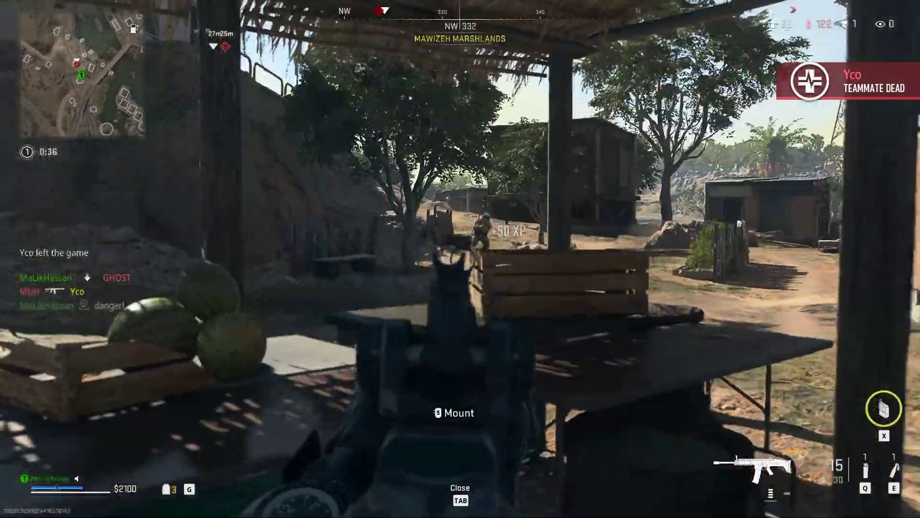
left_click(460, 259)
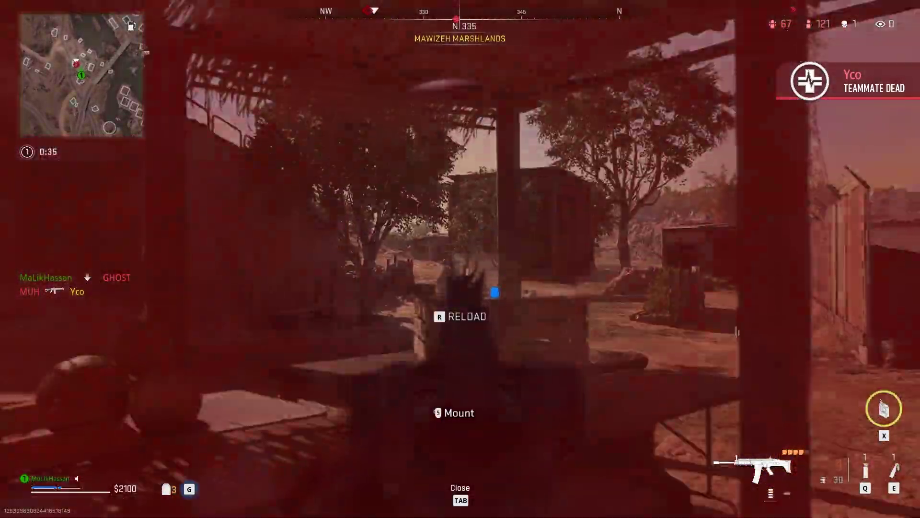
key("1")
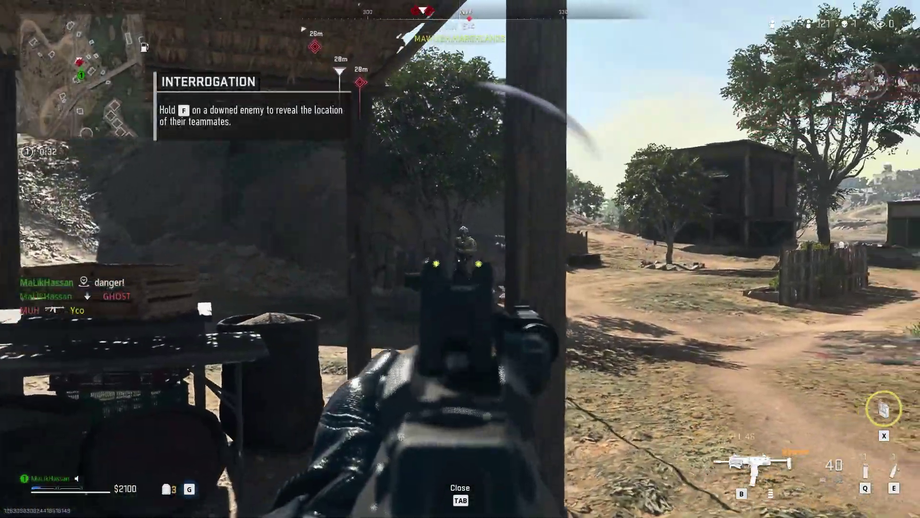
left_click(460, 259)
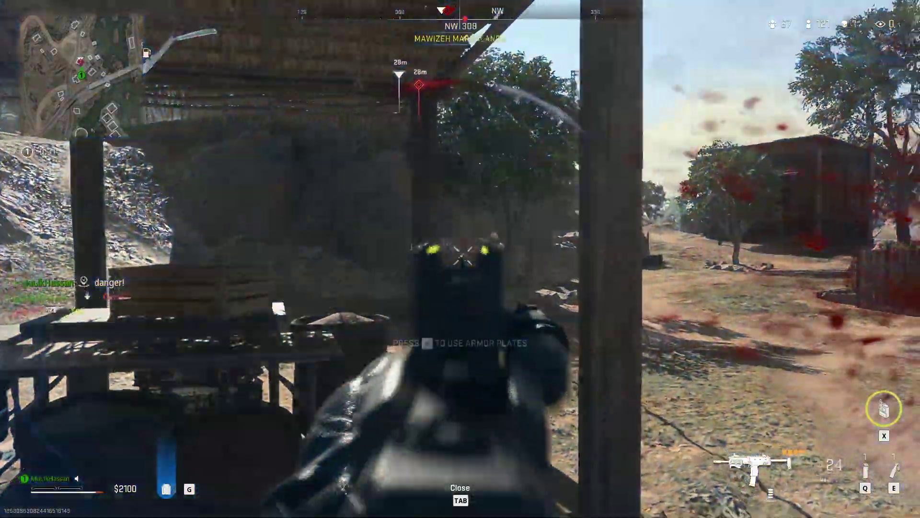
left_click(460, 259)
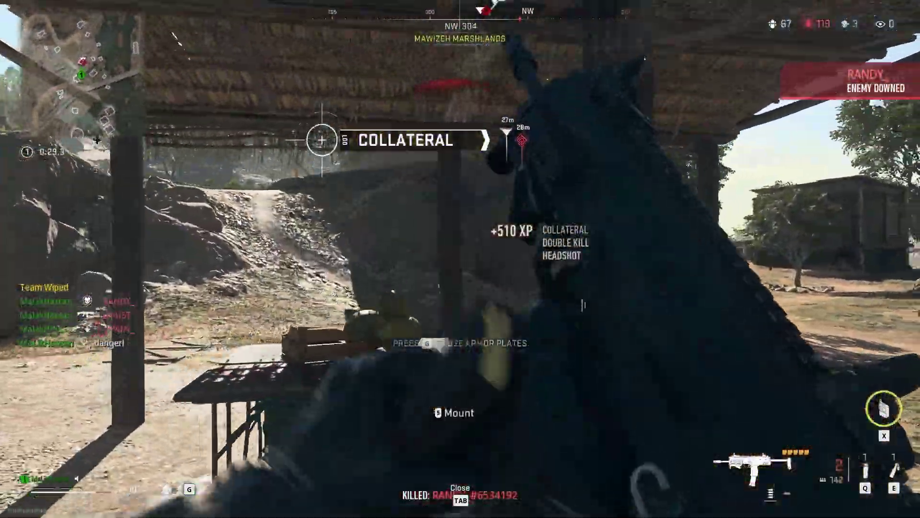